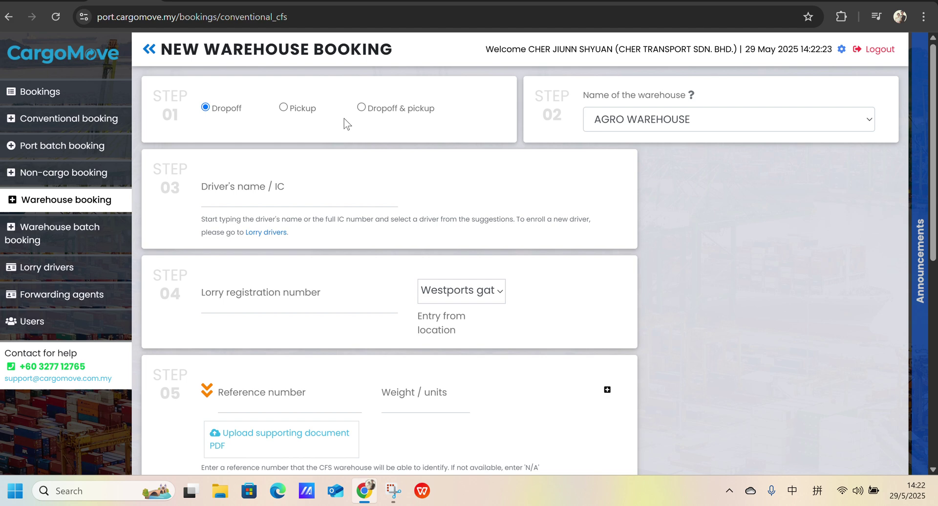
- Select Pickup as the booking type in Step 01 of the new warehouse booking
{"action": "left_click", "coordinate": [286, 109]}
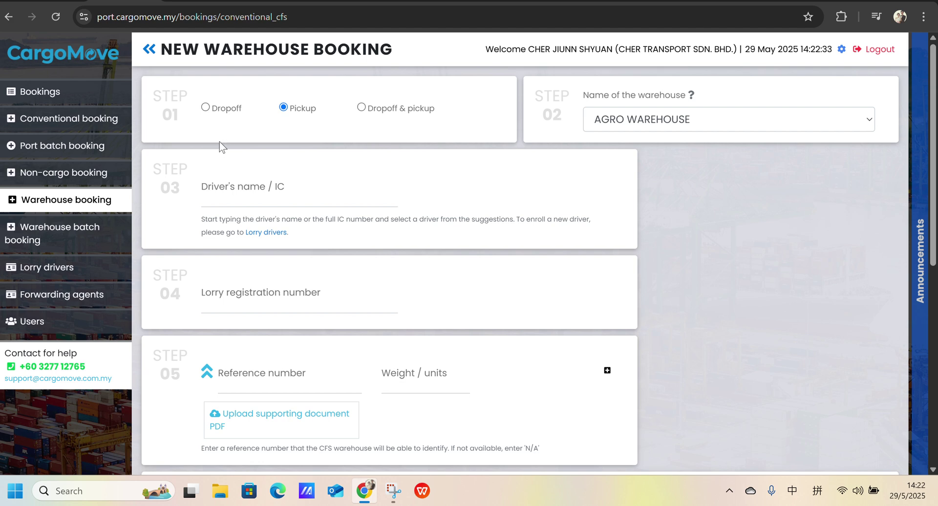
{"action": "left_click", "coordinate": [58, 2]}
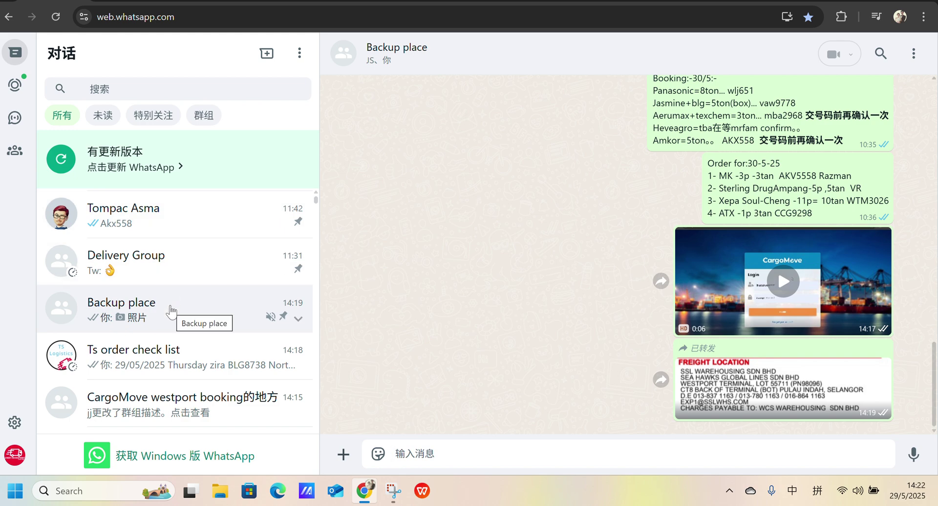
- View the forwarded FREIGHT LOCATION image full size in the Backup place chat, then close it
{"action": "left_click", "coordinate": [757, 405]}
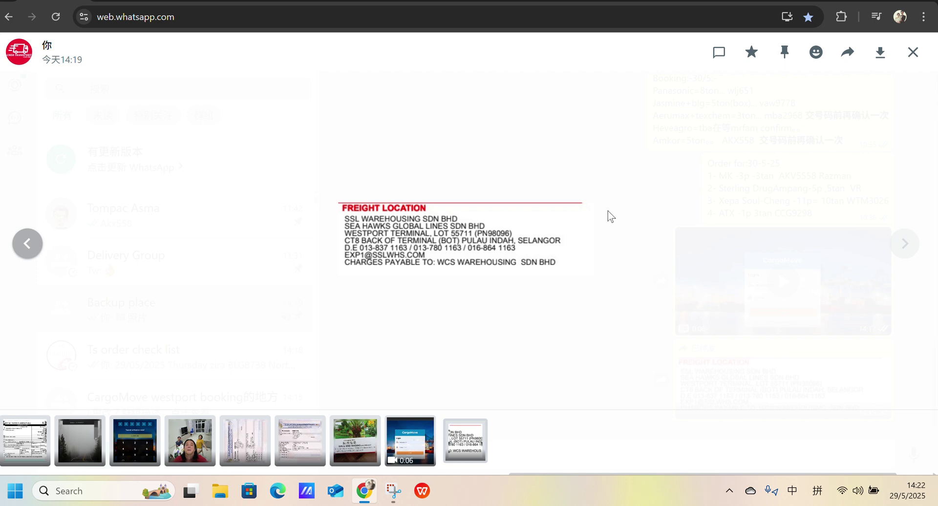
{"action": "left_click", "coordinate": [406, 173]}
- Search the warehouse list and choose SSL WAREHOUSING SDN BHD as the warehouse
{"action": "key", "text": "alt+Tab"}
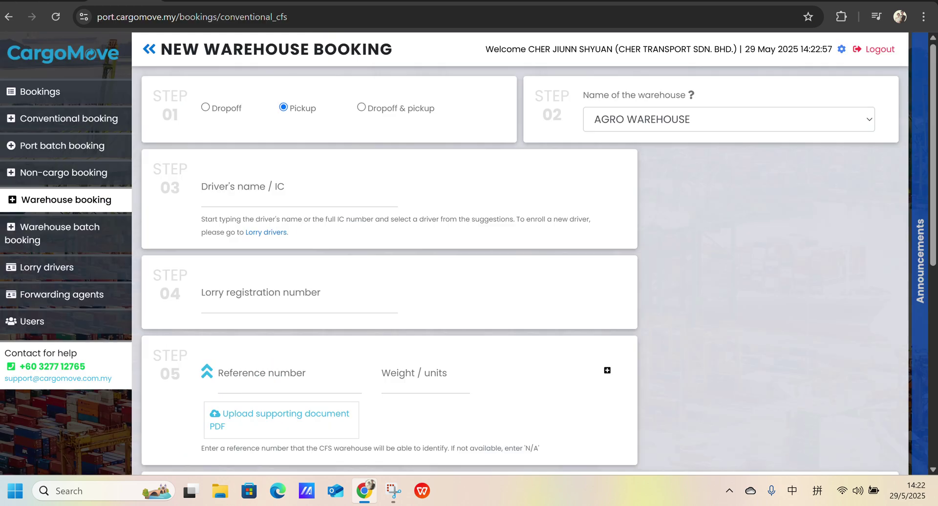
{"action": "left_click", "coordinate": [703, 125]}
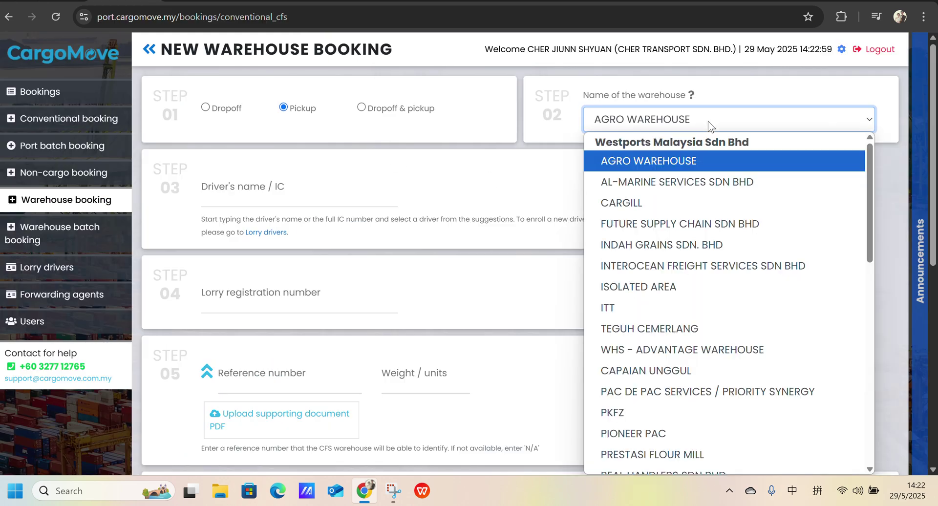
{"action": "type", "text": "sal"}
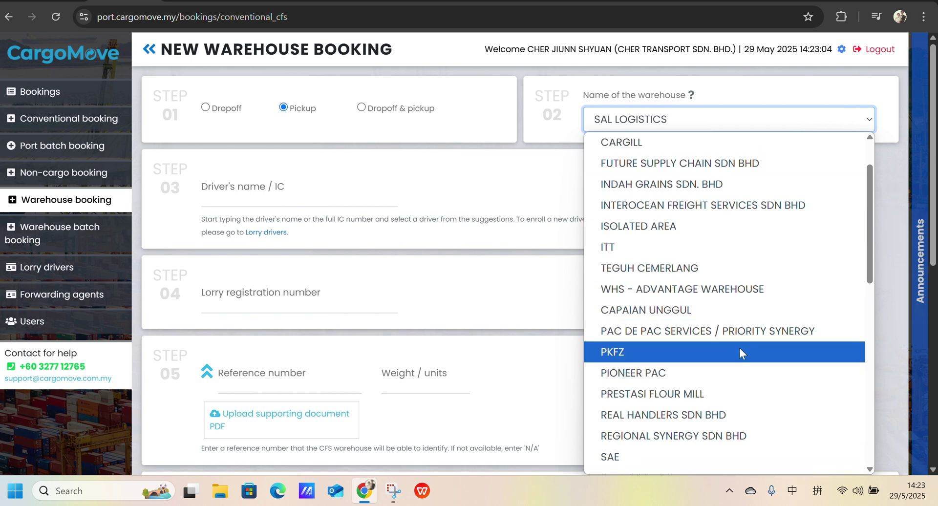
{"action": "scroll", "coordinate": [733, 351], "scroll_direction": "down", "scroll_amount": 5}
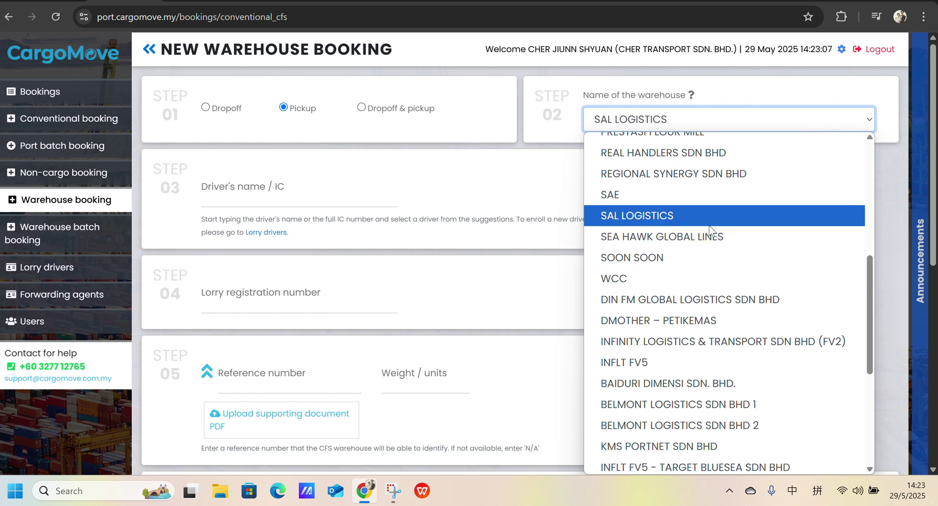
{"action": "left_click", "coordinate": [690, 118]}
{"action": "type", "text": "al"}
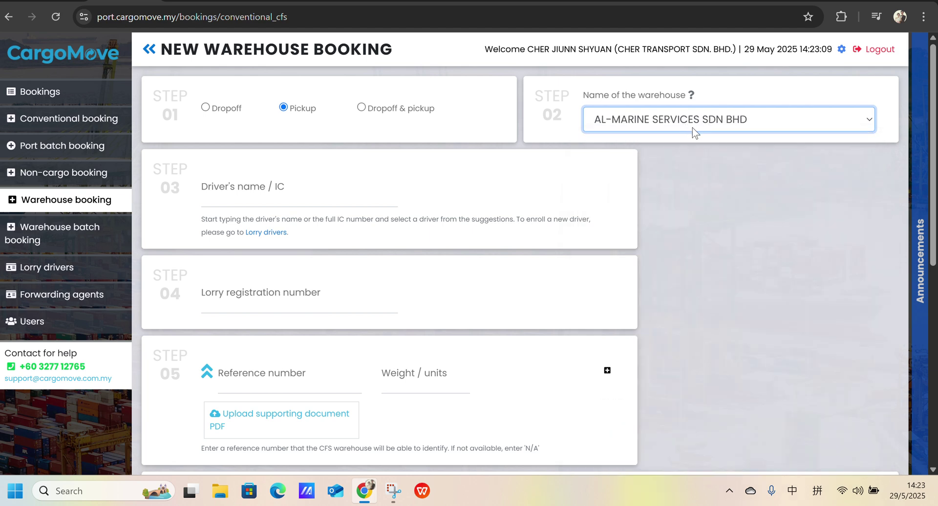
{"action": "type", "text": "sssss"}
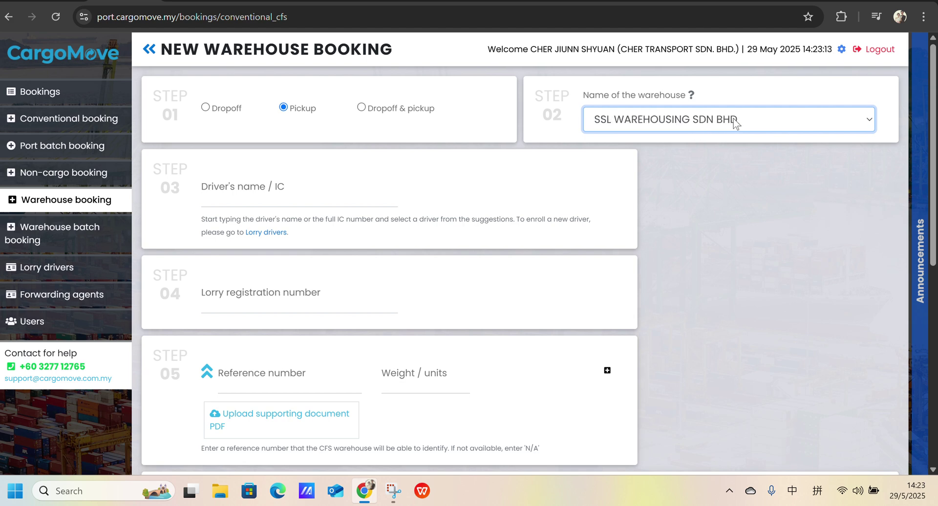
{"action": "left_click", "coordinate": [267, 195]}
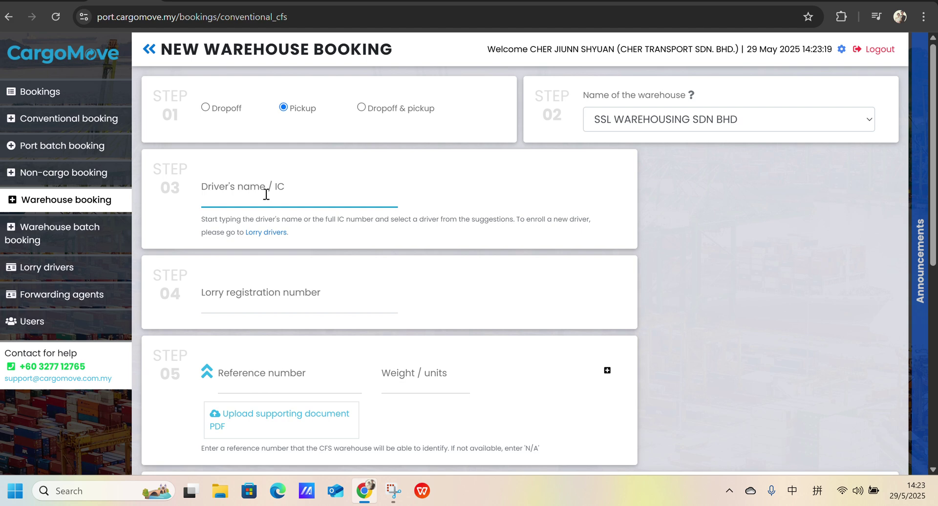
- Search for and select the registered driver from the name suggestions
{"action": "type", "text": "s"}
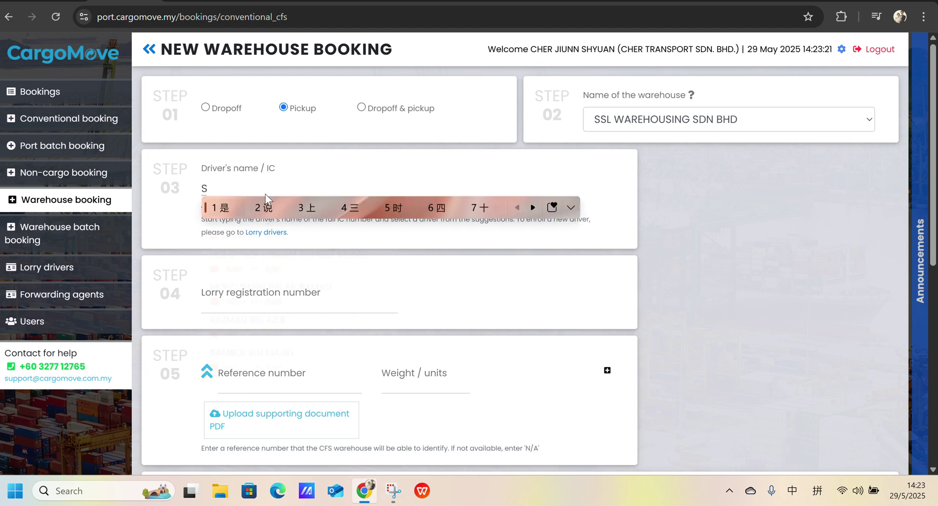
{"action": "key", "text": "shift"}
{"action": "type", "text": "SAM"}
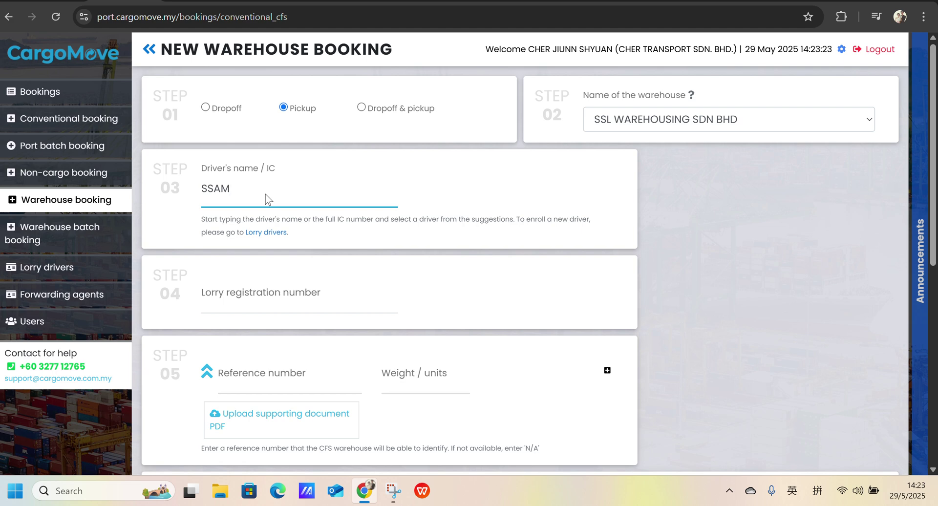
{"action": "key", "text": "BackSpace"}
{"action": "key", "text": "BackSpace"}
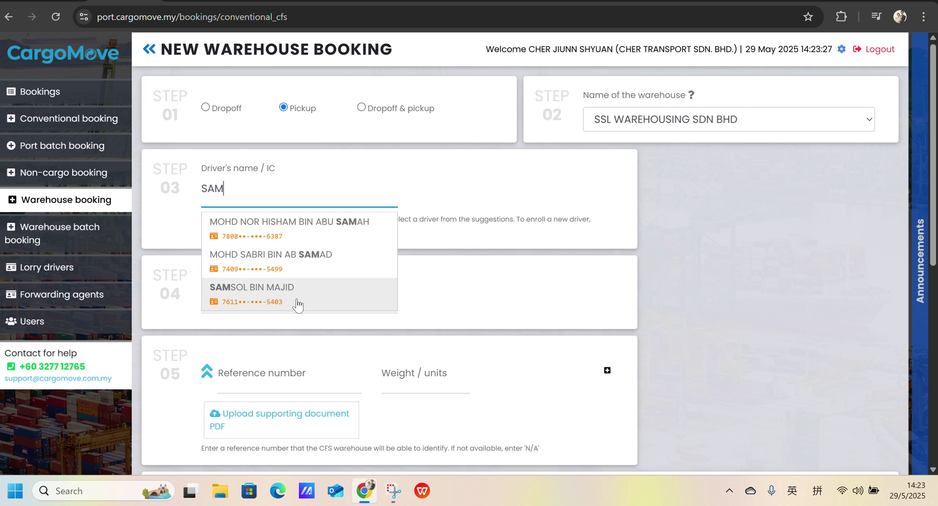
{"action": "left_click", "coordinate": [265, 294]}
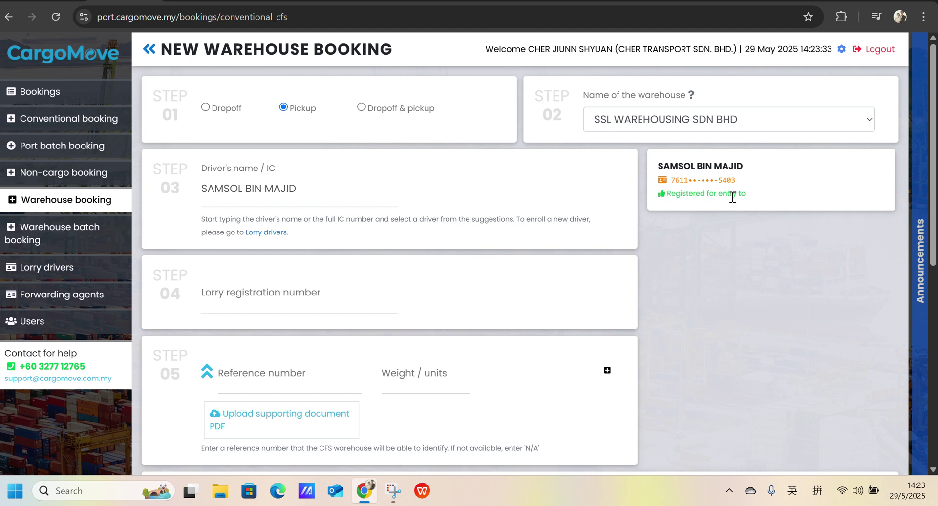
{"action": "left_click", "coordinate": [285, 296]}
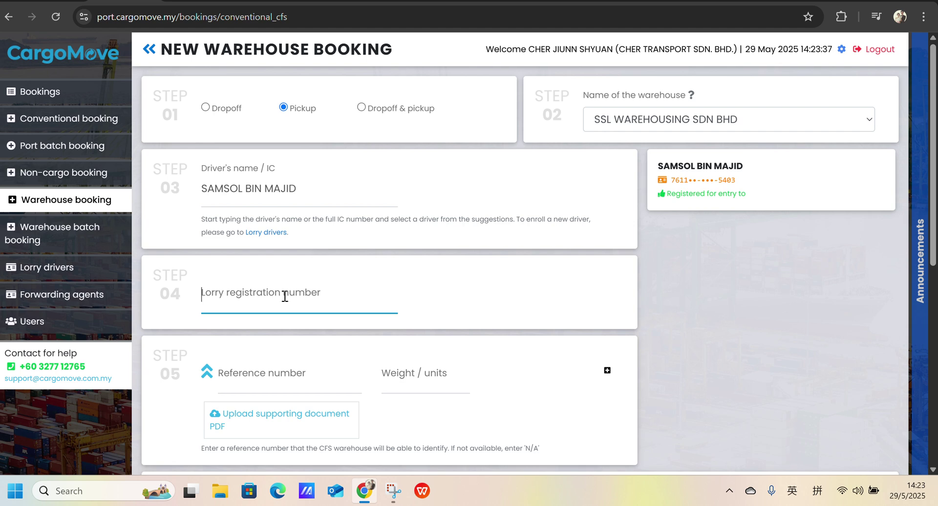
{"action": "type", "text": "JNQ4076"}
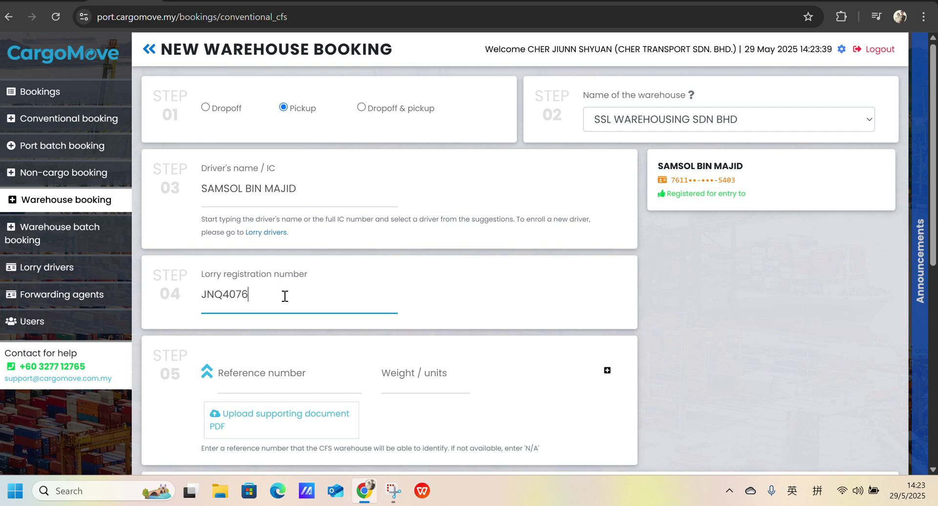
{"action": "scroll", "coordinate": [278, 313], "scroll_direction": "down", "scroll_amount": 2}
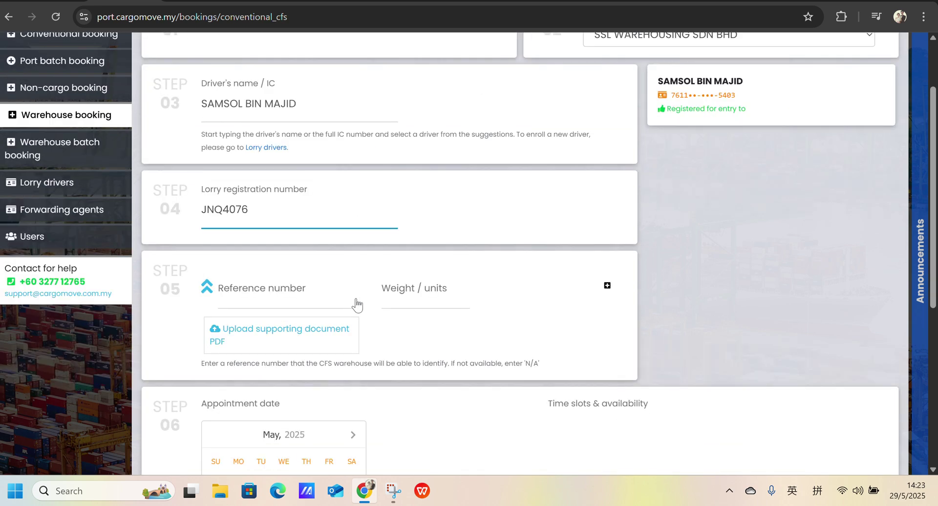
{"action": "scroll", "coordinate": [341, 317], "scroll_direction": "up", "scroll_amount": 2}
{"action": "left_click", "coordinate": [279, 380]}
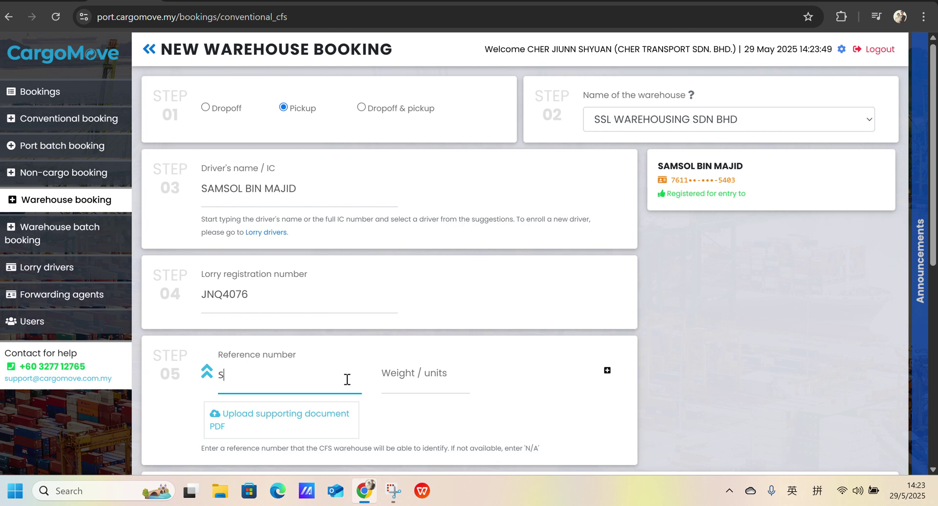
- Enter reference number SSL WAREHOUSE and weight/units 5
{"action": "type", "text": "SL WA"}
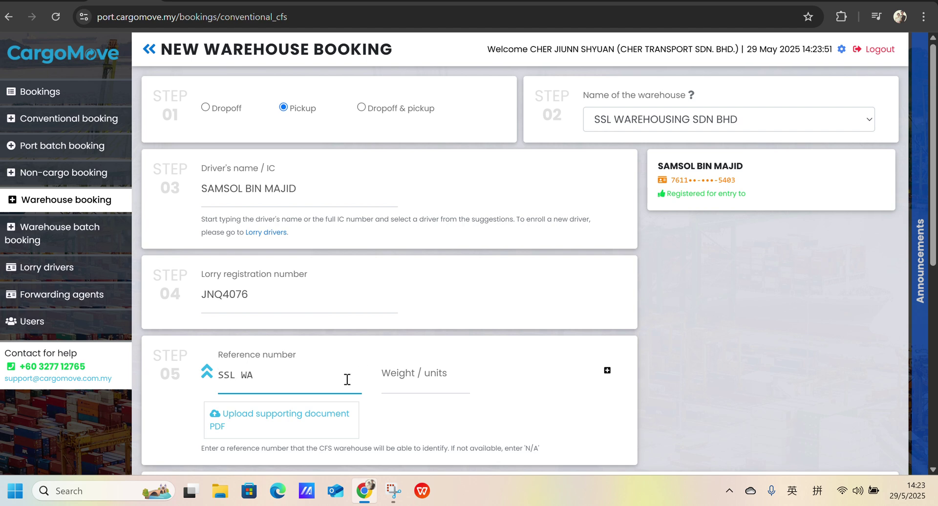
{"action": "type", "text": "REHOUSE"}
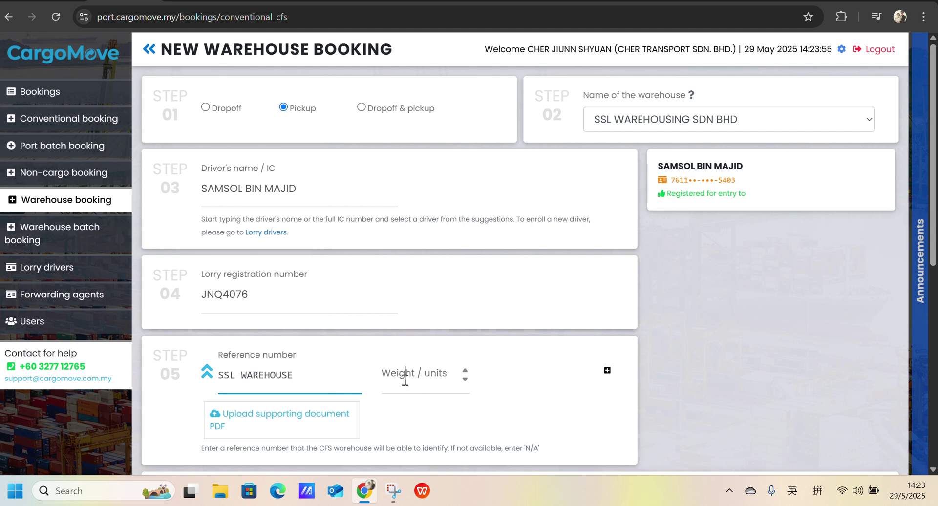
{"action": "left_click", "coordinate": [421, 378]}
{"action": "type", "text": "5"}
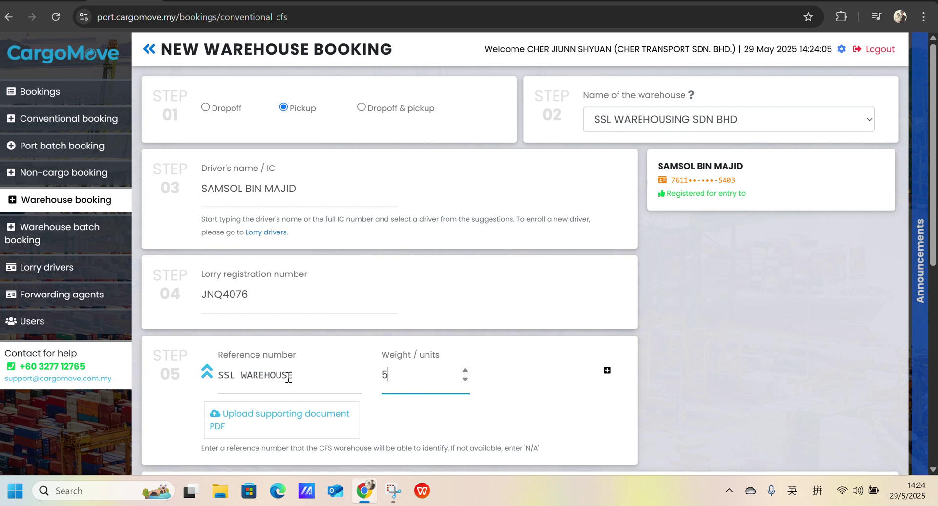
{"action": "scroll", "coordinate": [300, 374], "scroll_direction": "down", "scroll_amount": 3}
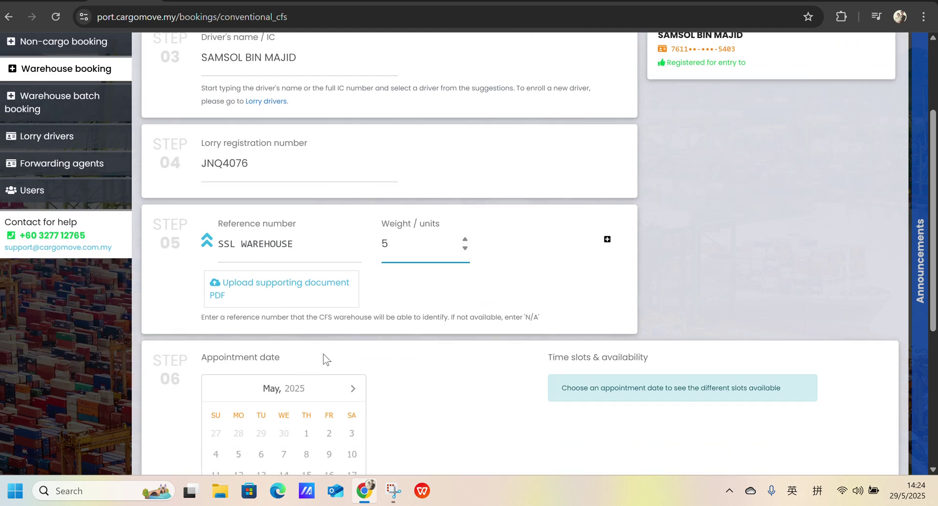
- Pick 29 May 2025 in the Step 06 calendar for the 3:00–4:00 pm slot
{"action": "scroll", "coordinate": [322, 360], "scroll_direction": "down", "scroll_amount": 3}
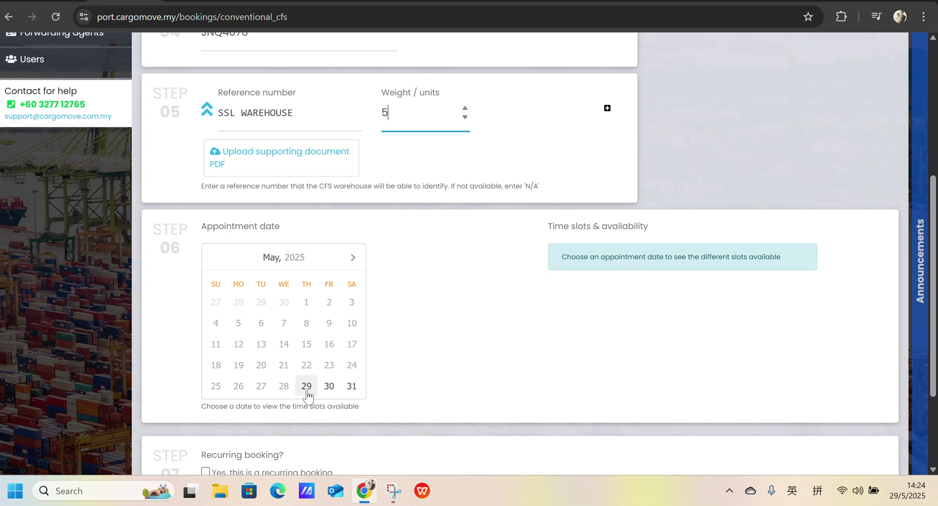
{"action": "left_click", "coordinate": [306, 387]}
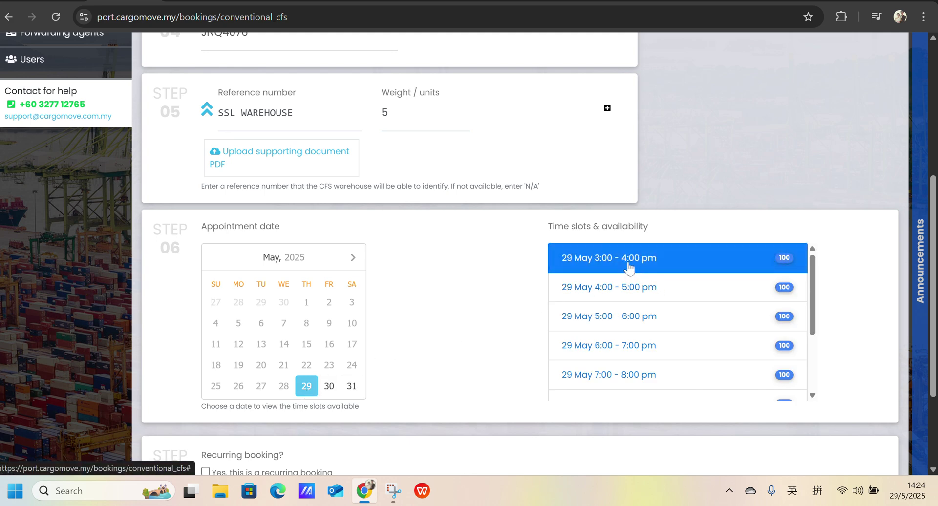
{"action": "scroll", "coordinate": [439, 296], "scroll_direction": "down", "scroll_amount": 3}
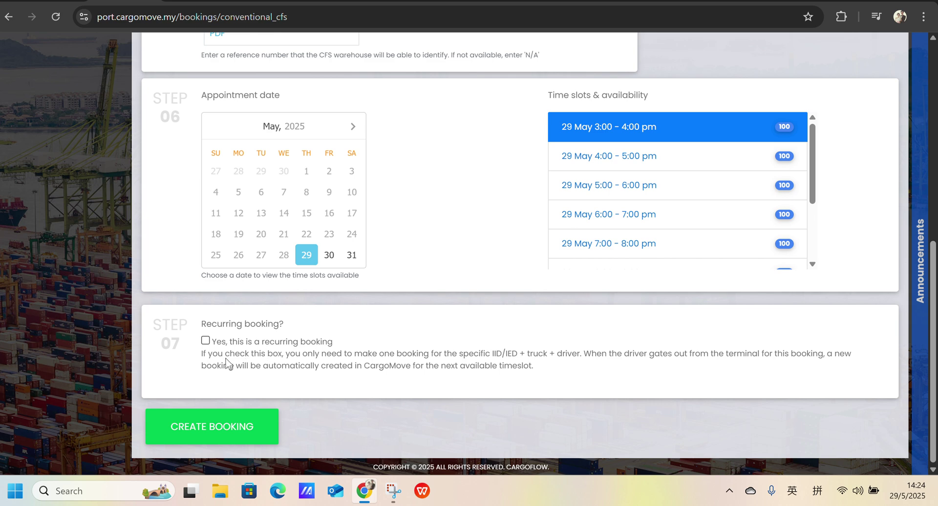
- Submit the pickup booking with CREATE BOOKING and confirm with OK
{"action": "left_click", "coordinate": [234, 434]}
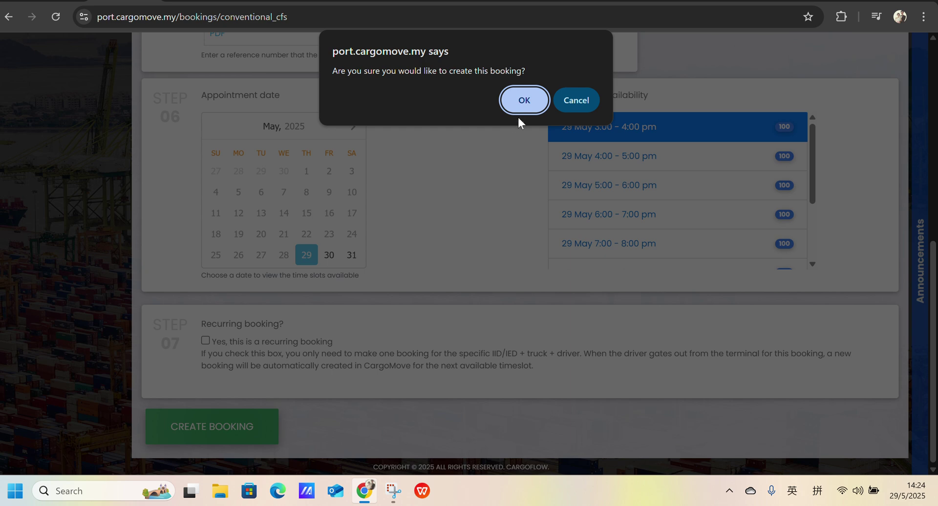
{"action": "left_click", "coordinate": [526, 102]}
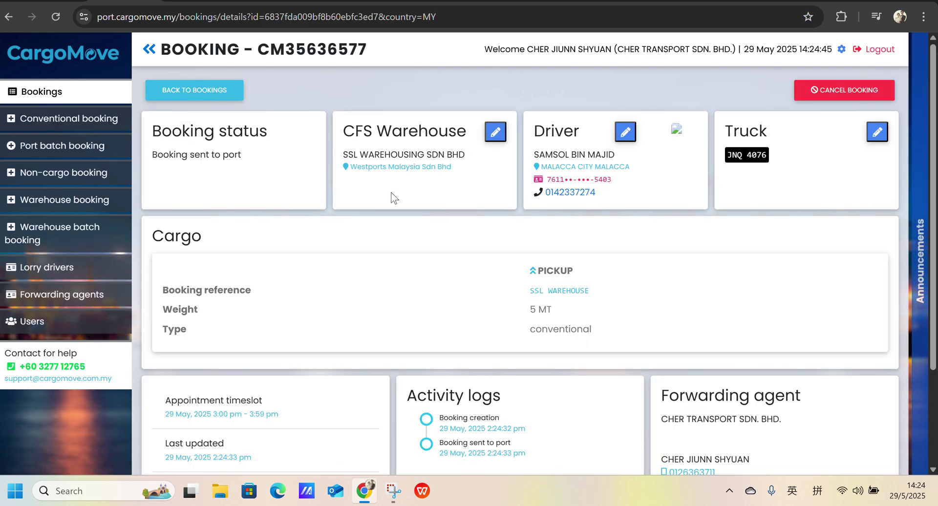
{"action": "scroll", "coordinate": [386, 199], "scroll_direction": "down", "scroll_amount": 3}
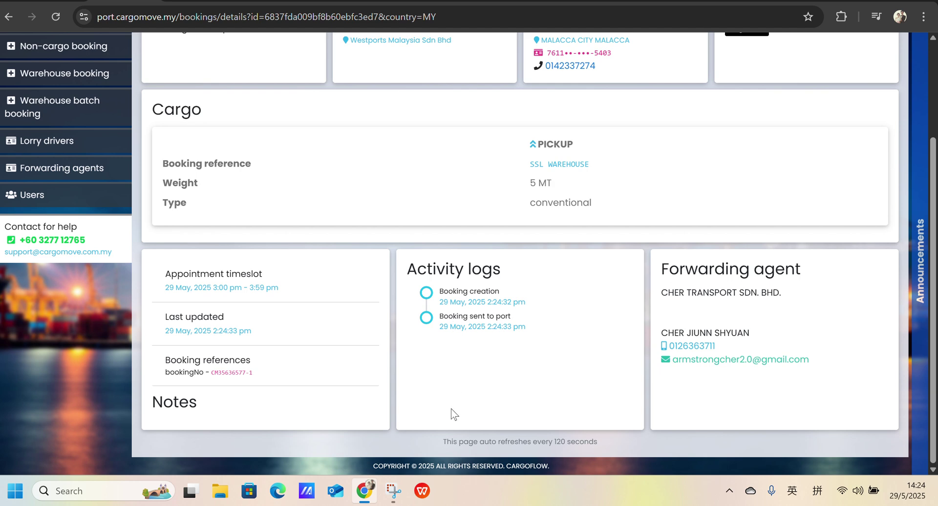
{"action": "scroll", "coordinate": [468, 362], "scroll_direction": "up", "scroll_amount": 3}
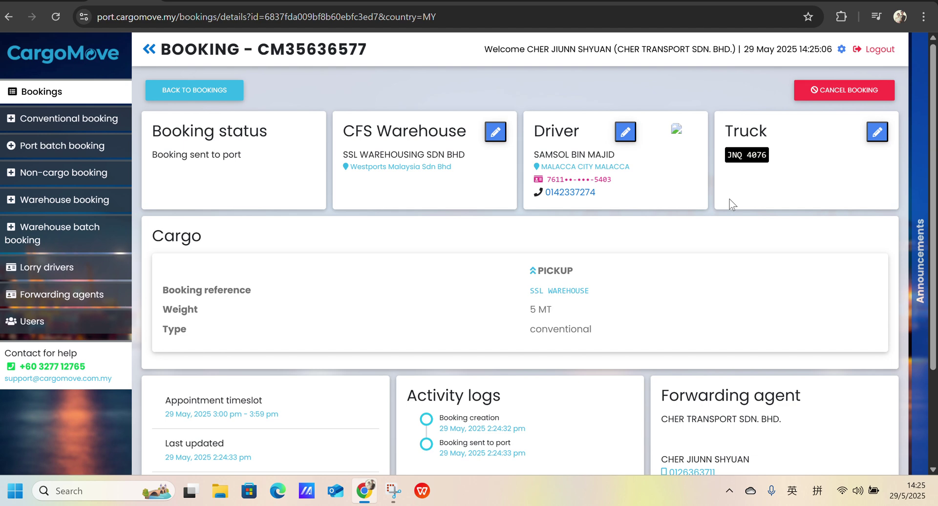
{"action": "scroll", "coordinate": [731, 204], "scroll_direction": "down", "scroll_amount": 3}
{"action": "scroll", "coordinate": [731, 205], "scroll_direction": "up", "scroll_amount": 3}
{"action": "left_click", "coordinate": [824, 92]}
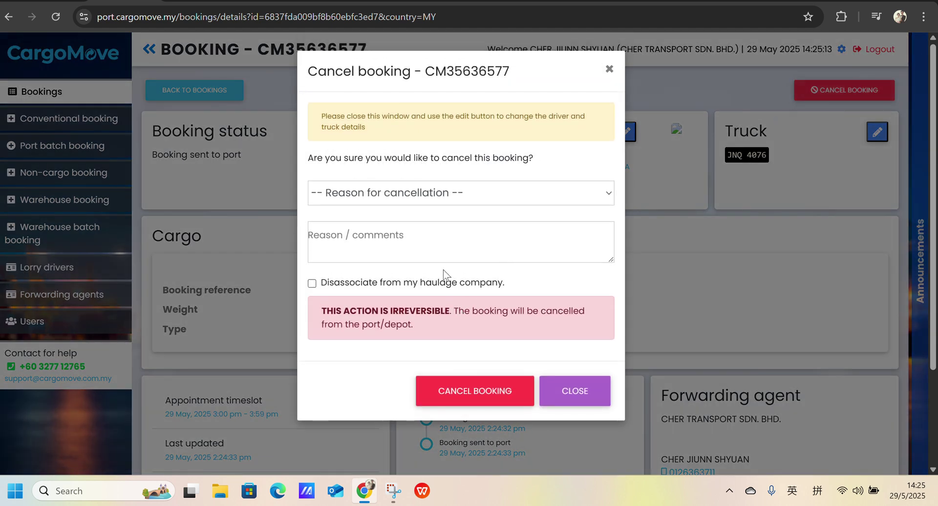
{"action": "left_click", "coordinate": [484, 200]}
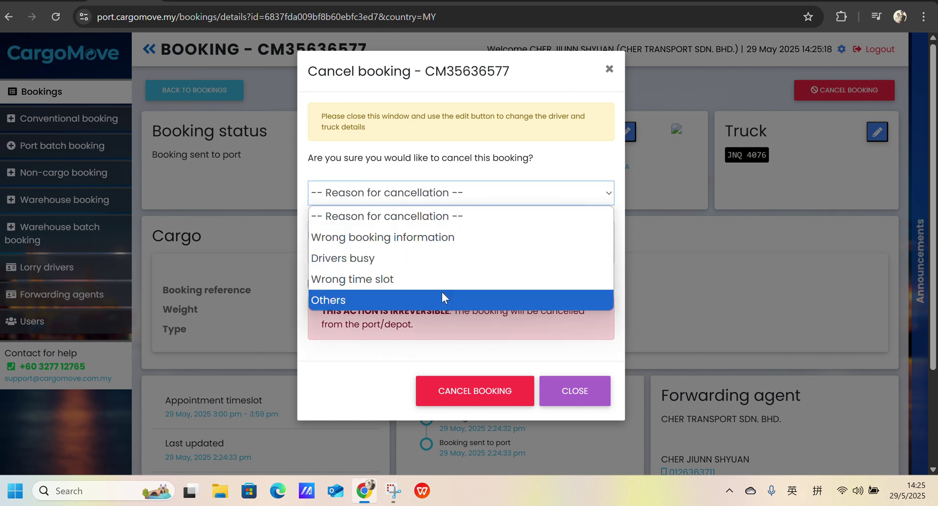
{"action": "left_click", "coordinate": [464, 237]}
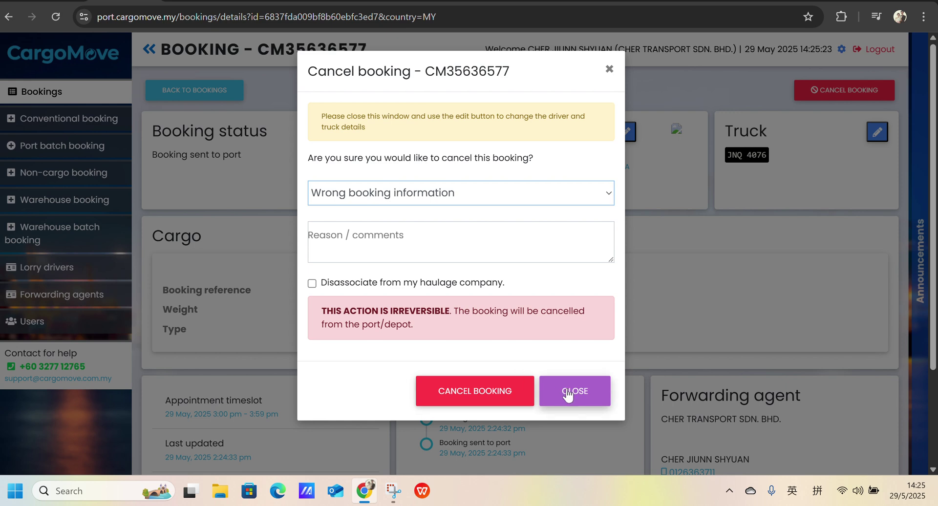
{"action": "left_click", "coordinate": [481, 397]}
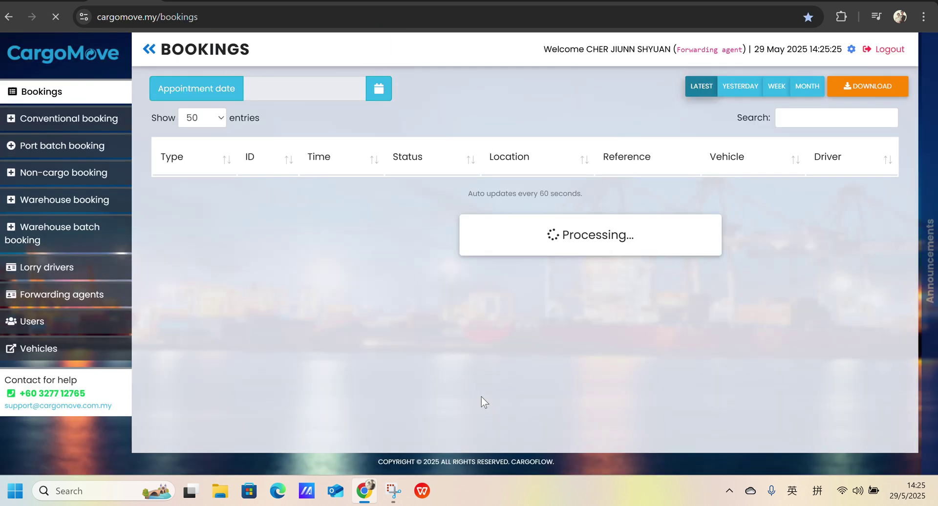